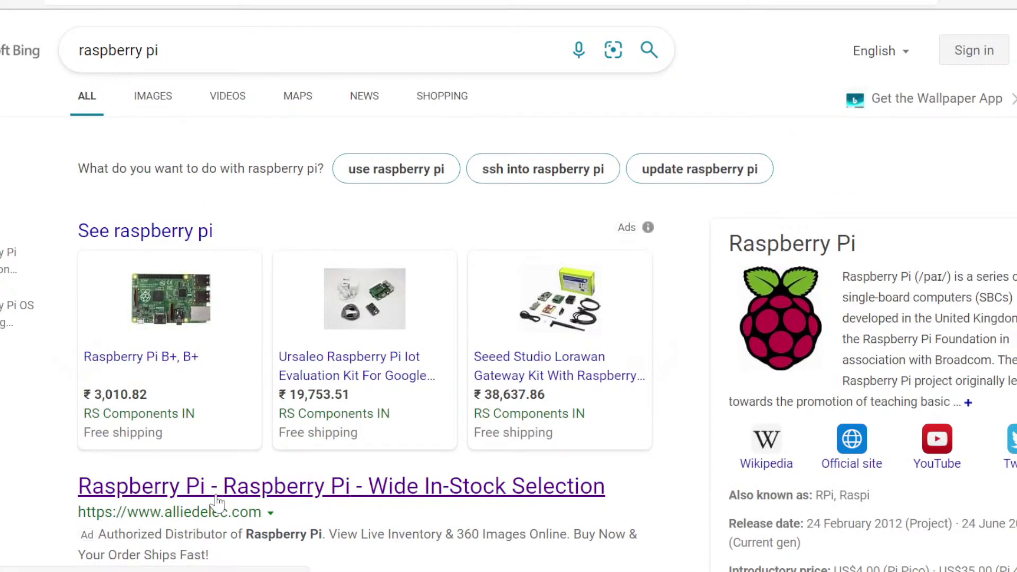
Open the sponsored Raspberry Pi in-stock shop result, then scroll Bing's results down to the raspberrypi.org listing
left_click(211, 485)
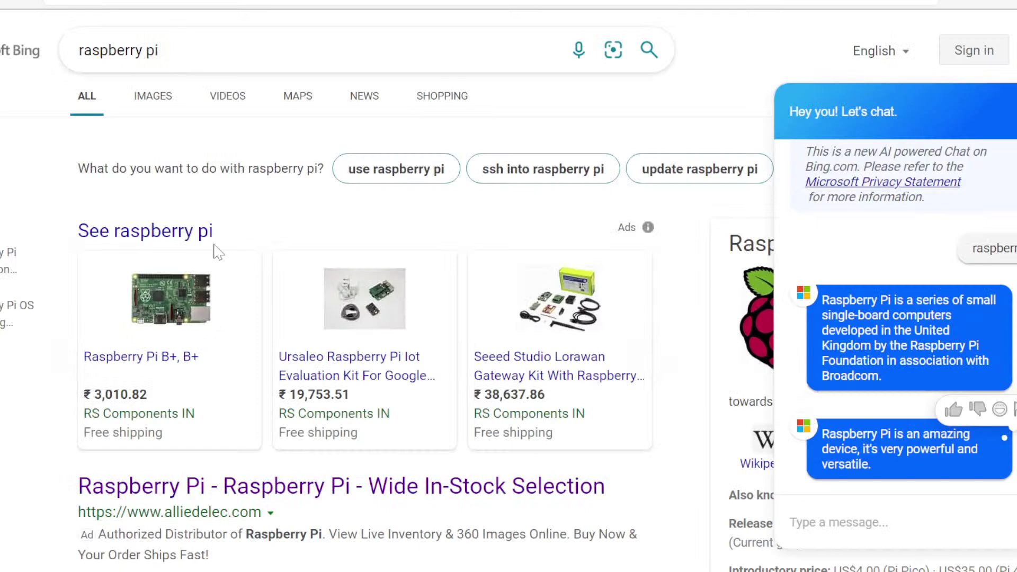
scroll(216, 251, "down", 5)
scroll(215, 251, "down", 1)
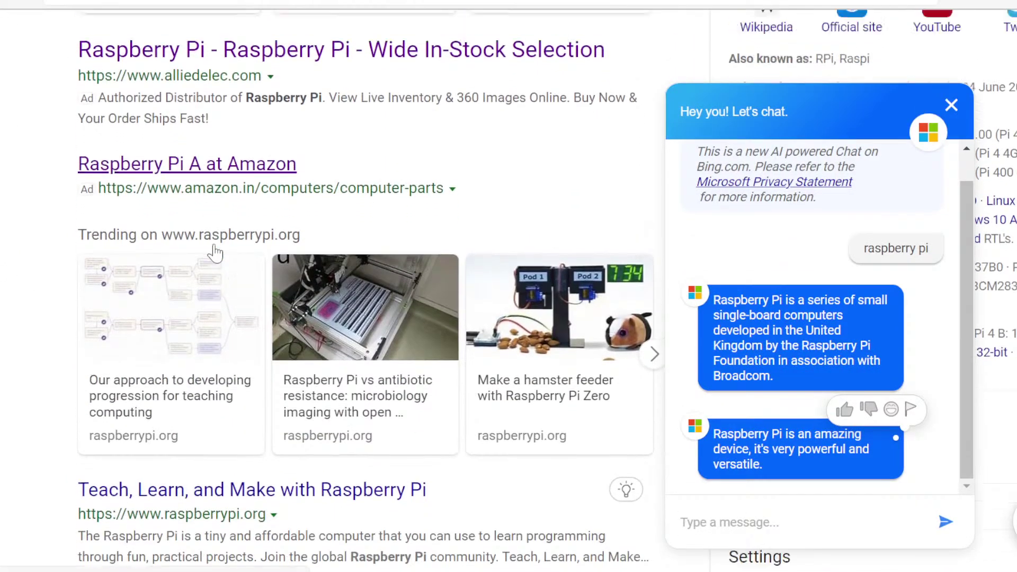
scroll(233, 287, "up", 2)
scroll(249, 320, "down", 6)
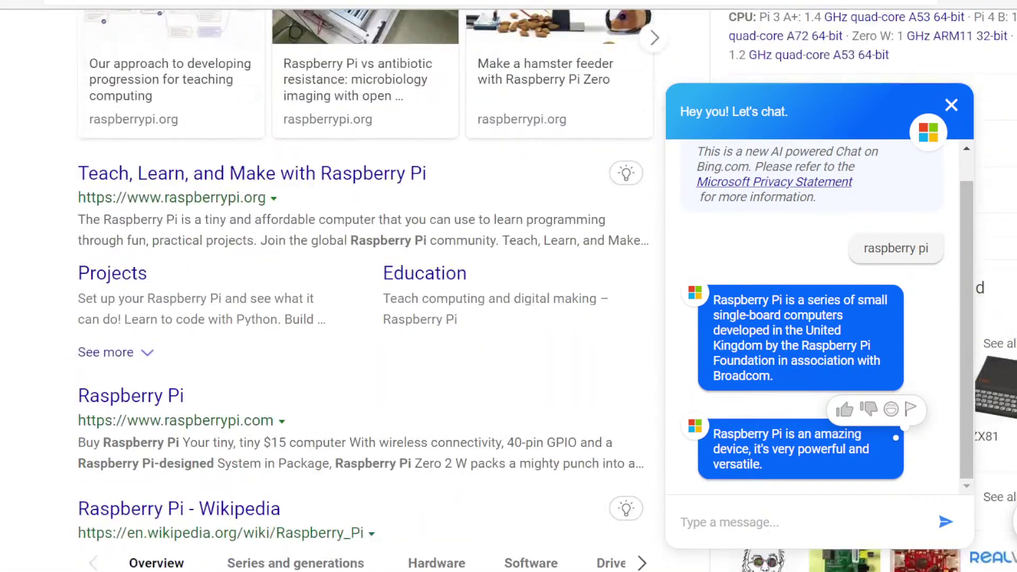
Open raspberrypi.org and reveal its Computers menu listing Hardware, Software and Documentation
left_click(264, 182)
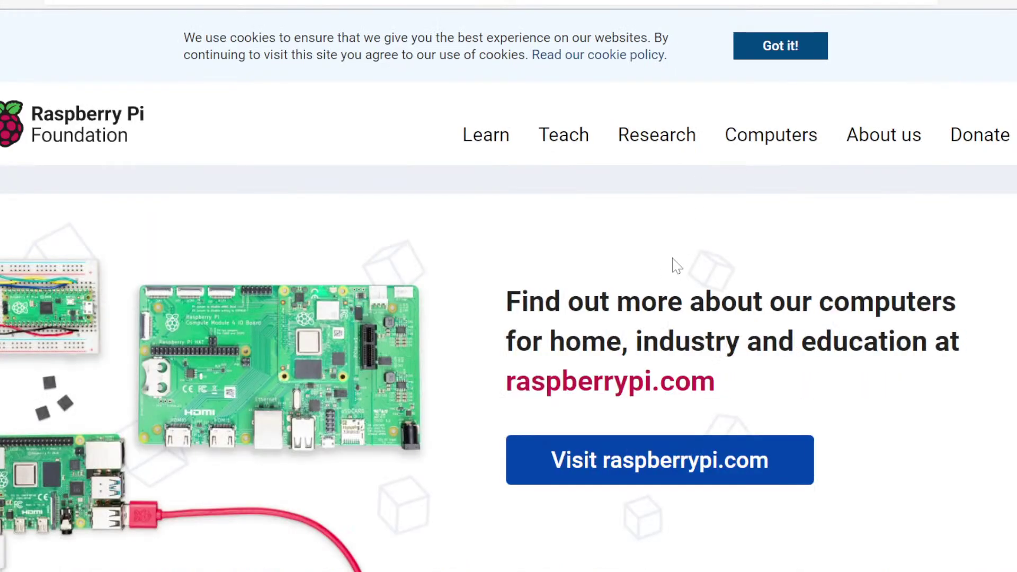
scroll(421, 256, "down", 4)
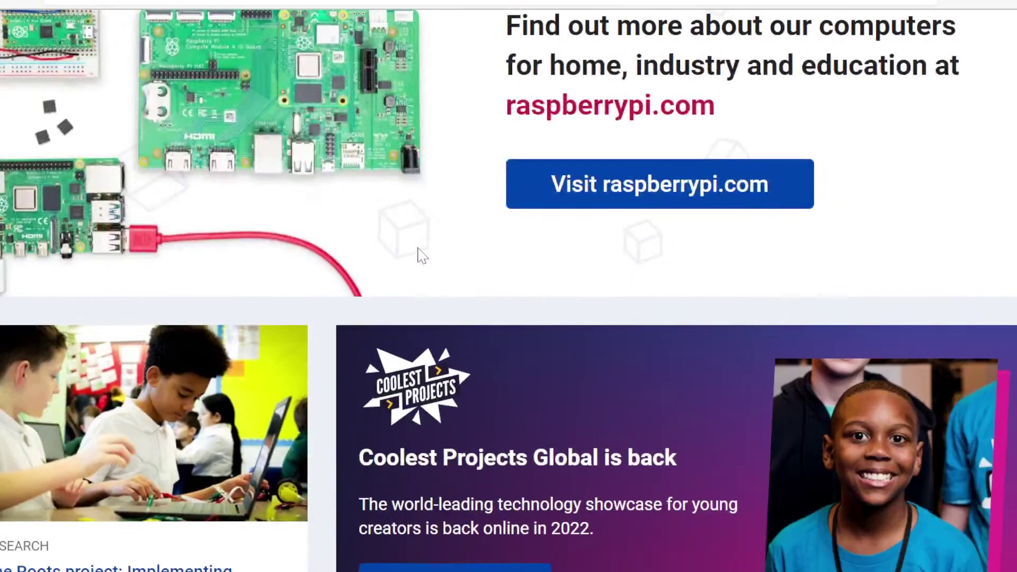
scroll(421, 255, "up", 3)
scroll(421, 256, "up", 1)
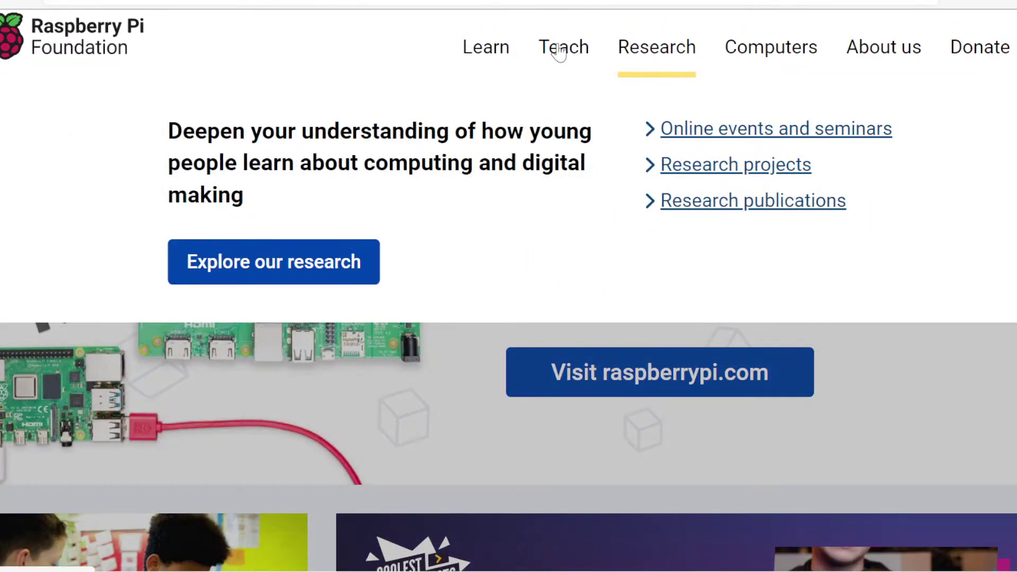
mouse_move(538, 49)
mouse_move(794, 69)
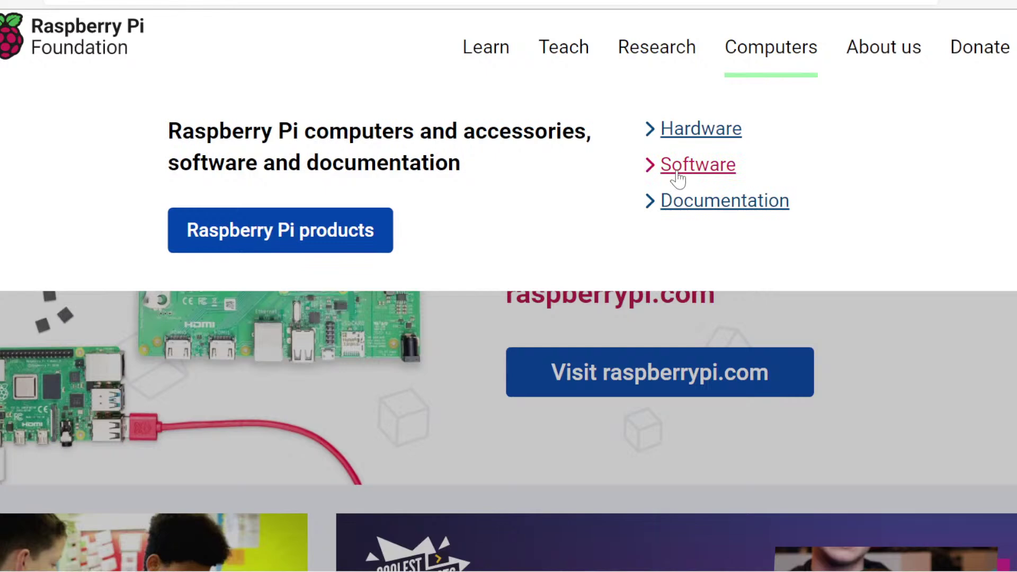
Go to the Software page from the Computers menu and skim the top of the Raspberry Pi OS page
left_click(695, 167)
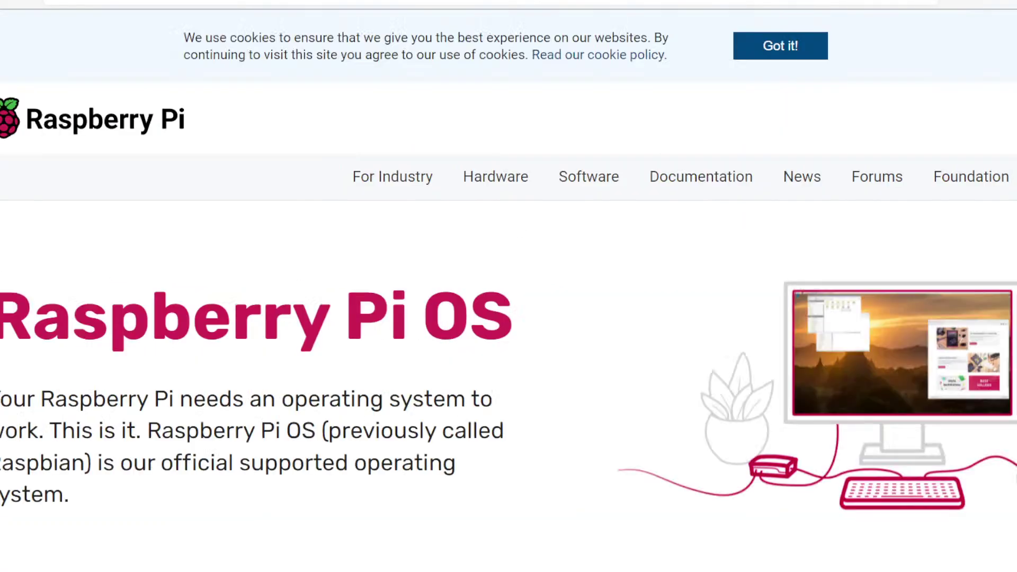
scroll(509, 296, "down", 15)
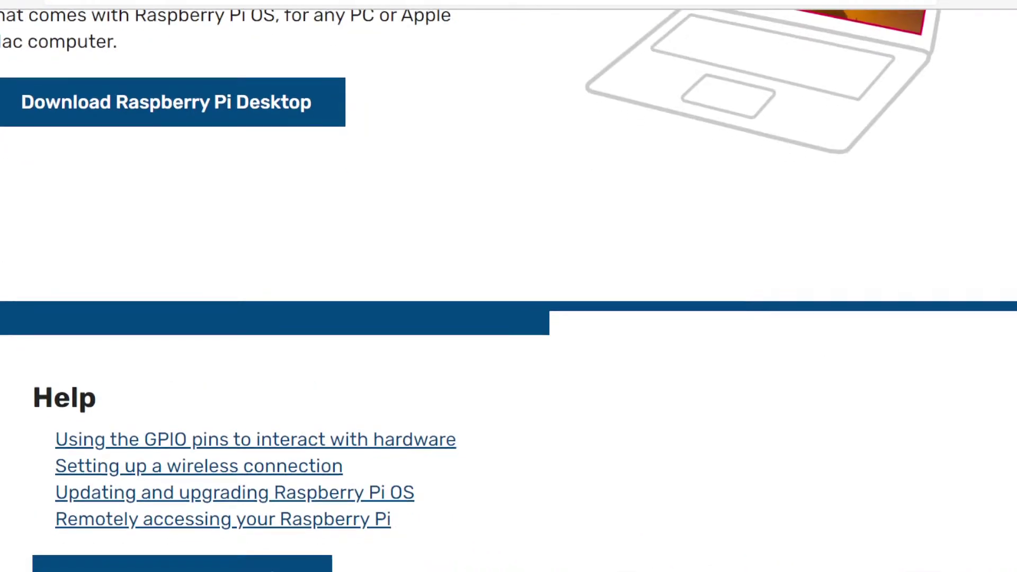
scroll(182, 340, "up", 6)
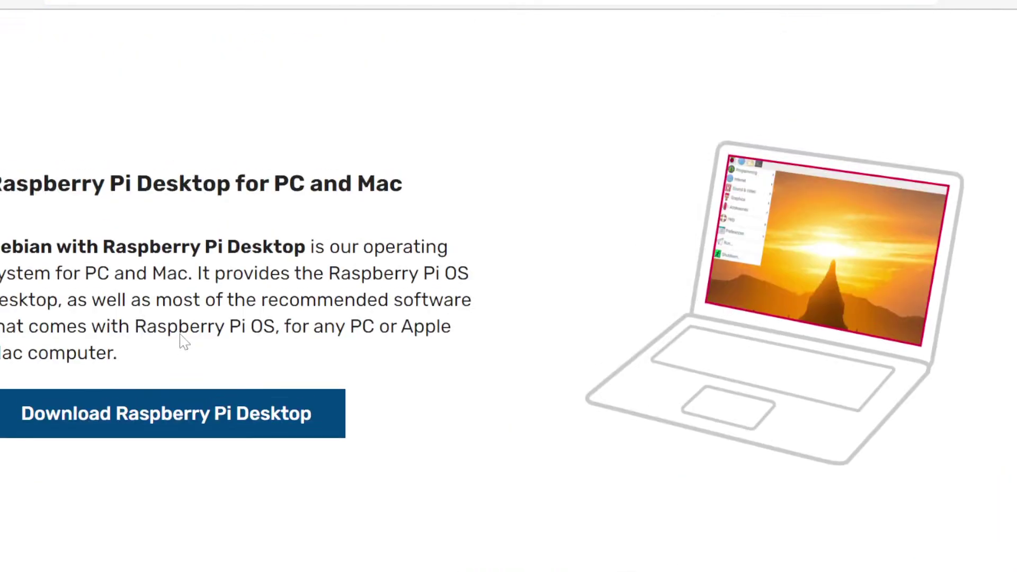
scroll(181, 341, "down", 6)
scroll(182, 341, "up", 6)
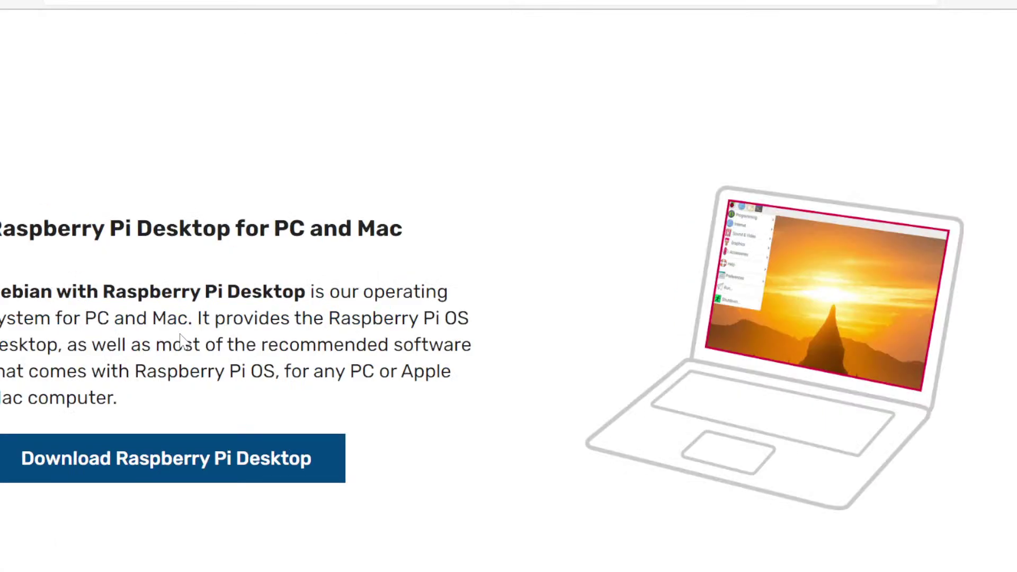
scroll(182, 340, "down", 1)
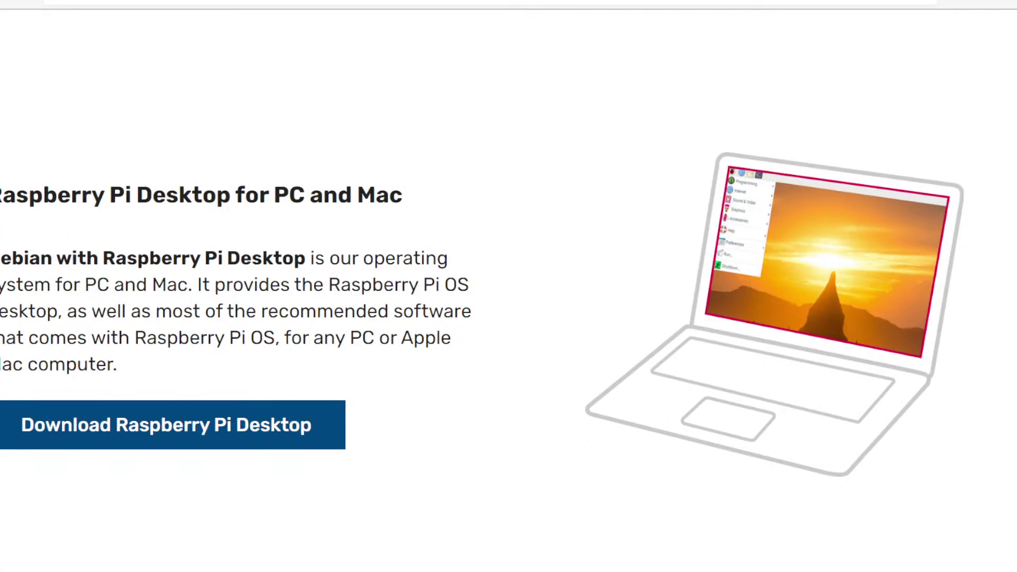
scroll(311, 261, "up", 6)
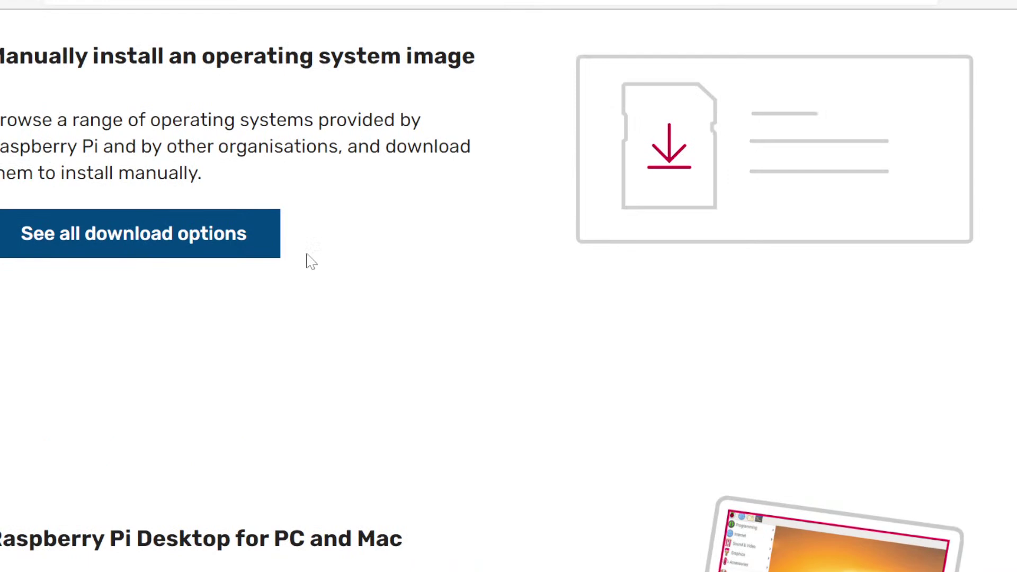
Scroll down to the manual image downloads and Raspberry Pi Desktop, then back to the top
scroll(311, 262, "down", 8)
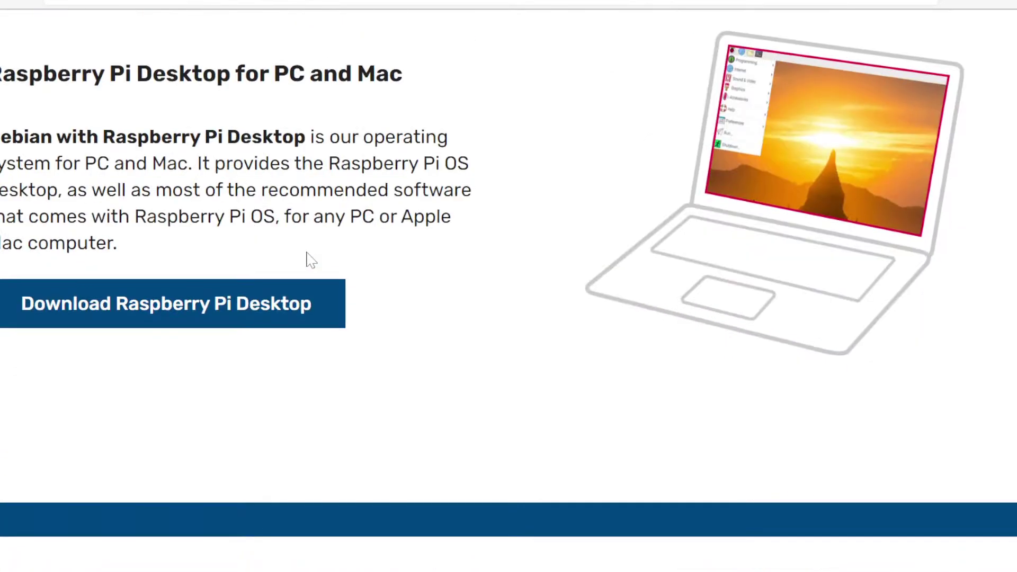
scroll(311, 261, "down", 2)
scroll(311, 260, "down", 11)
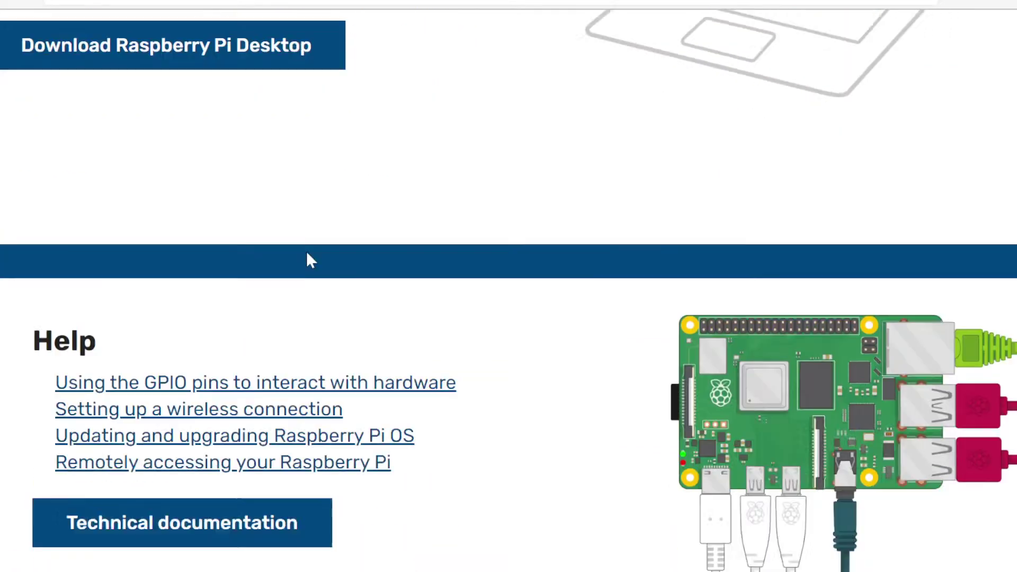
scroll(307, 258, "up", 6)
scroll(297, 75, "up", 15)
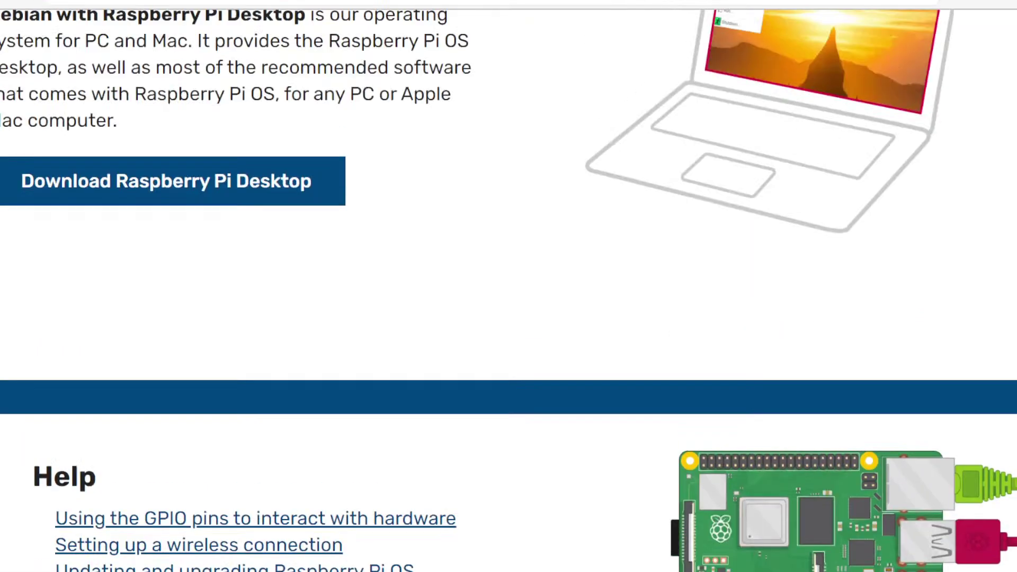
scroll(376, 141, "up", 10)
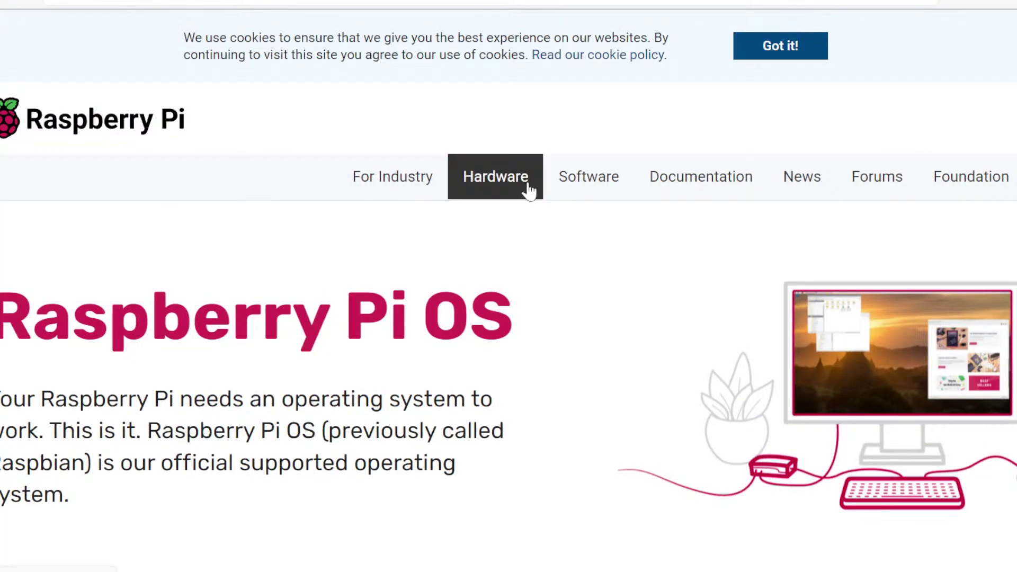
left_click(529, 187)
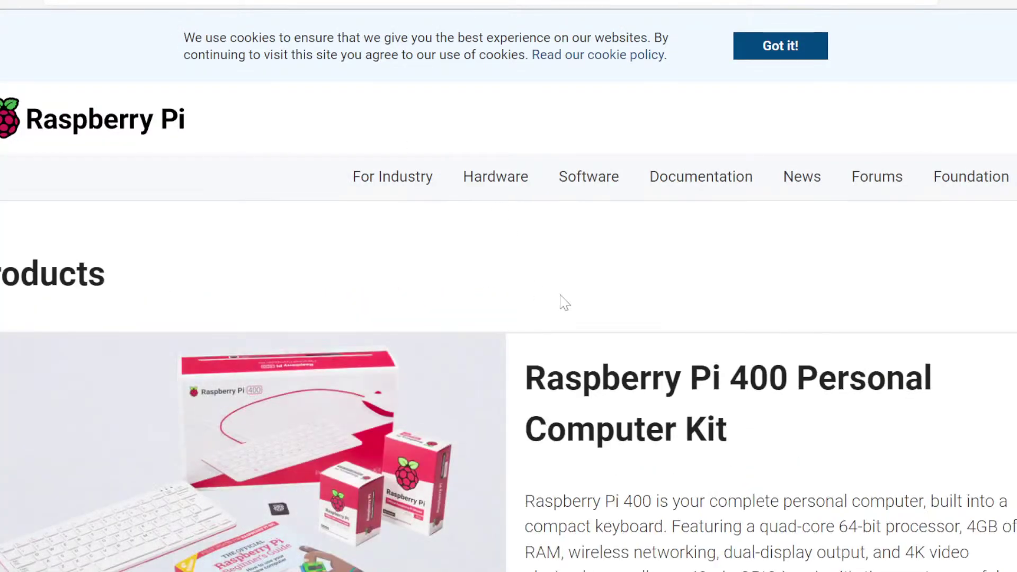
scroll(562, 303, "down", 3)
scroll(561, 303, "down", 3)
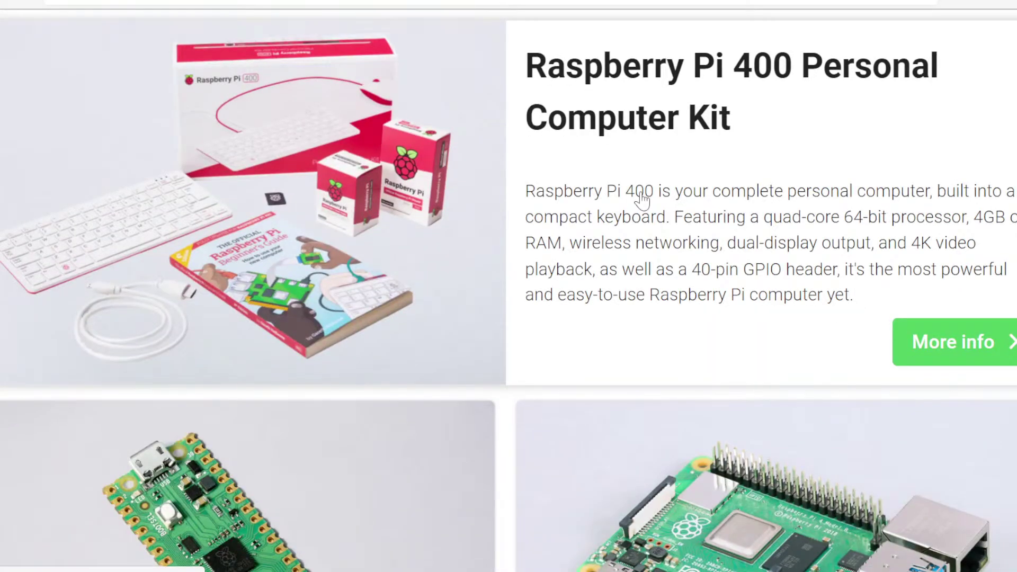
scroll(642, 199, "down", 1)
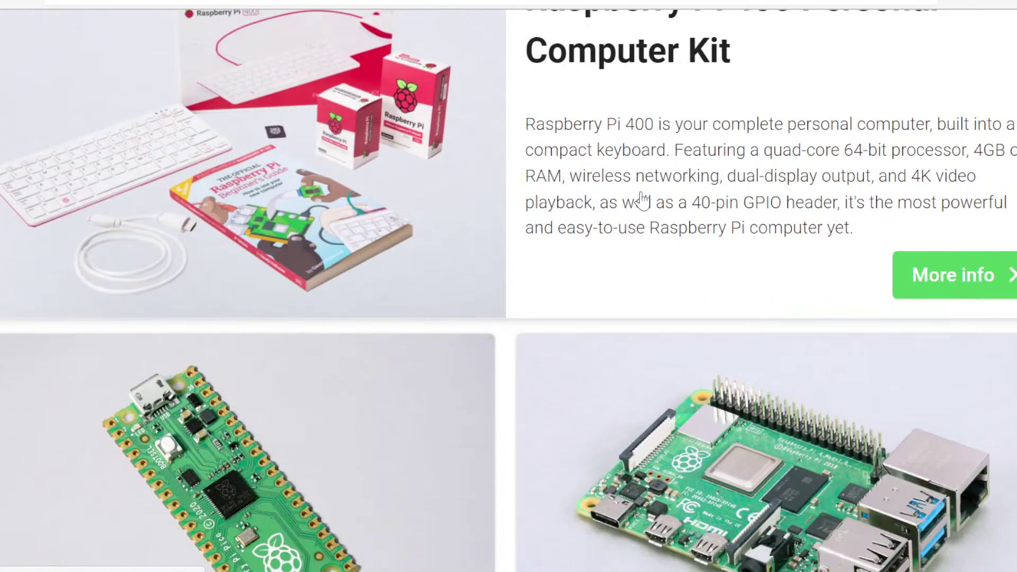
scroll(642, 198, "down", 4)
scroll(642, 200, "down", 2)
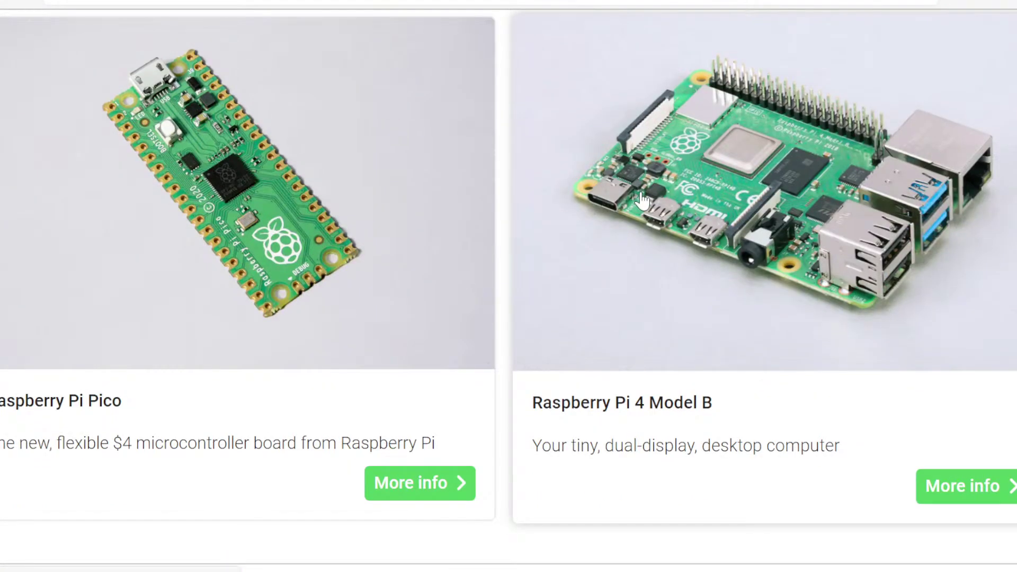
scroll(642, 199, "down", 3)
scroll(642, 201, "down", 4)
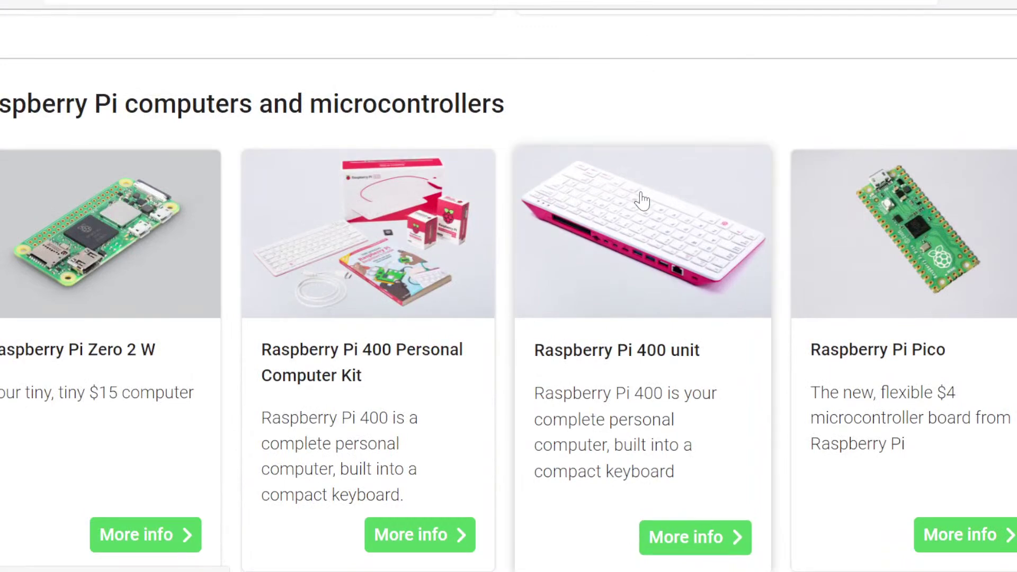
scroll(642, 200, "down", 4)
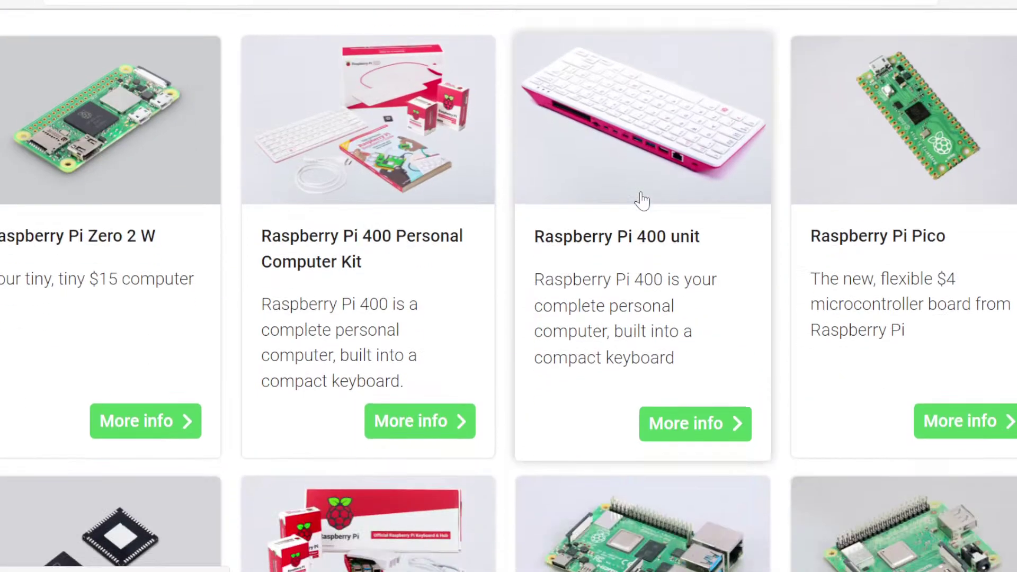
scroll(642, 201, "down", 6)
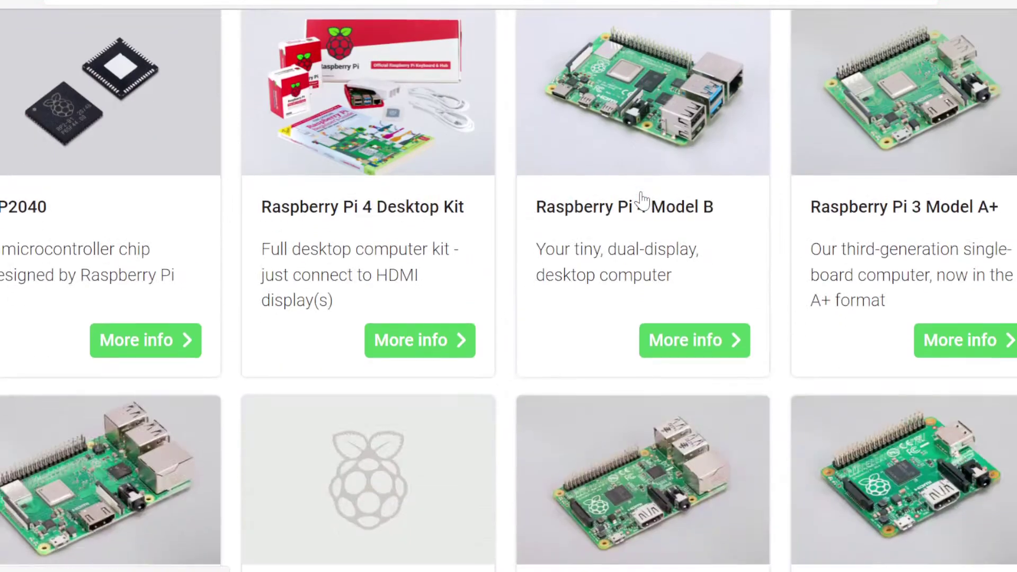
scroll(642, 201, "down", 1)
scroll(642, 201, "down", 4)
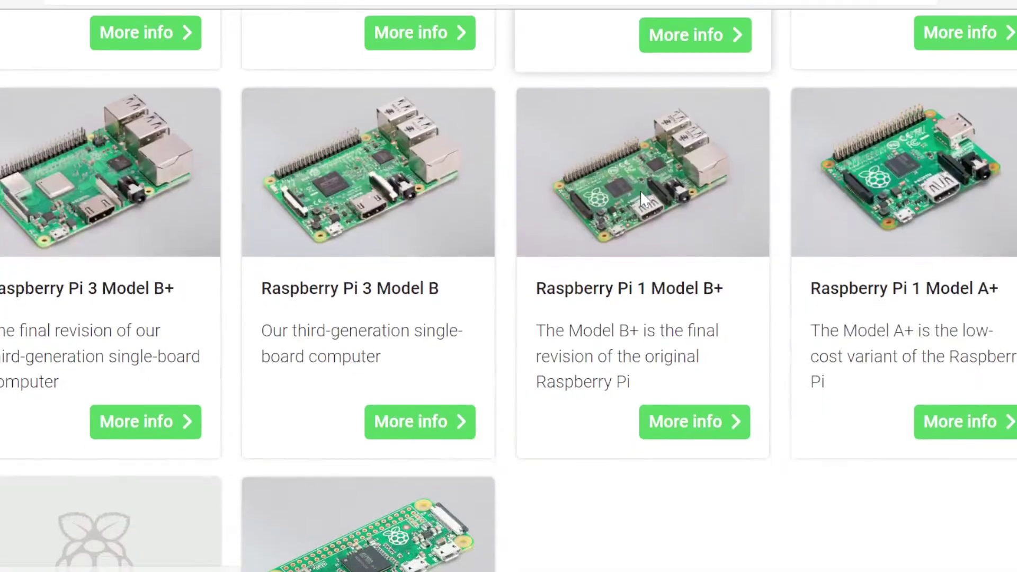
scroll(642, 200, "down", 2)
scroll(642, 200, "down", 1)
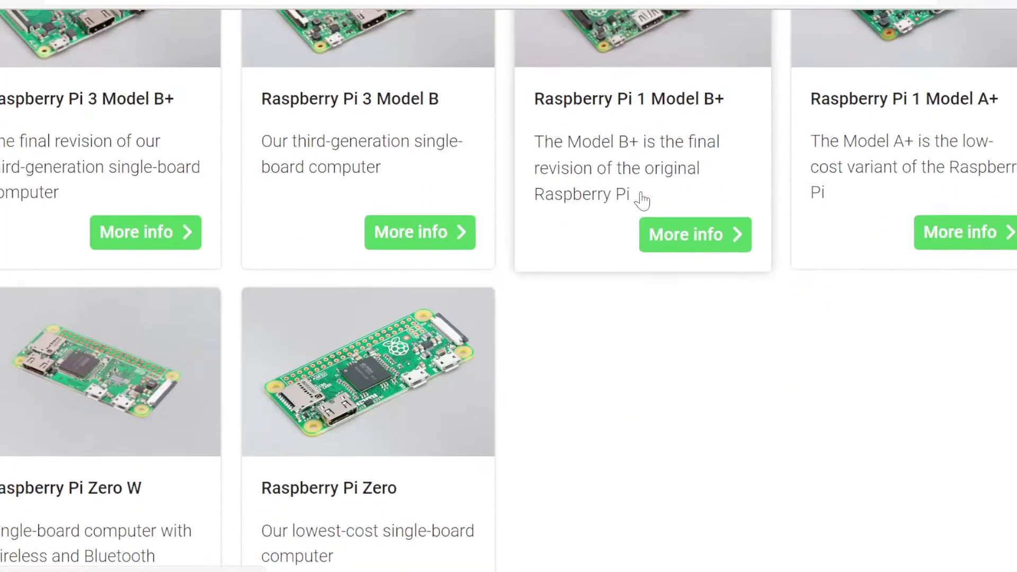
scroll(642, 201, "up", 15)
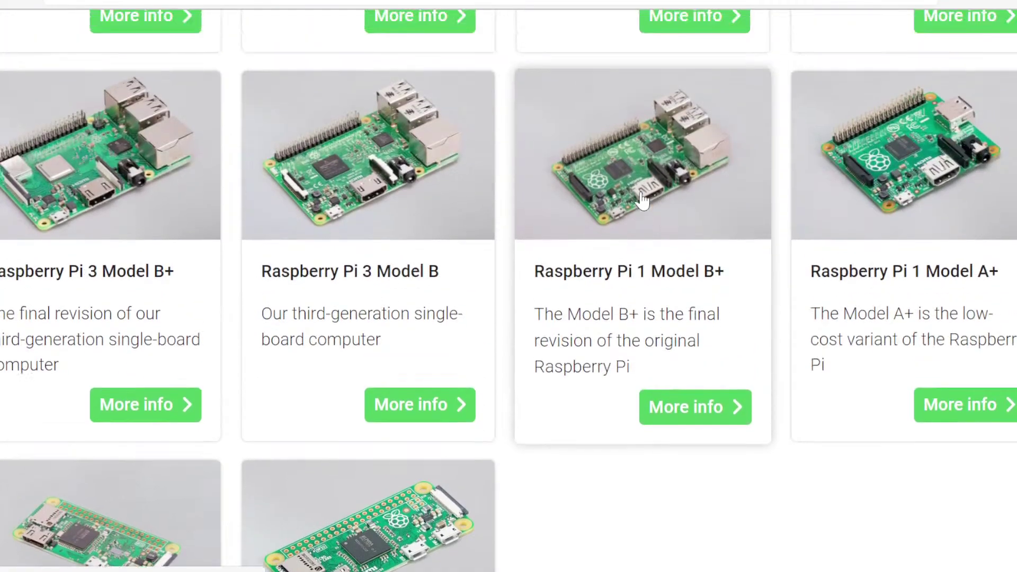
scroll(642, 200, "up", 3)
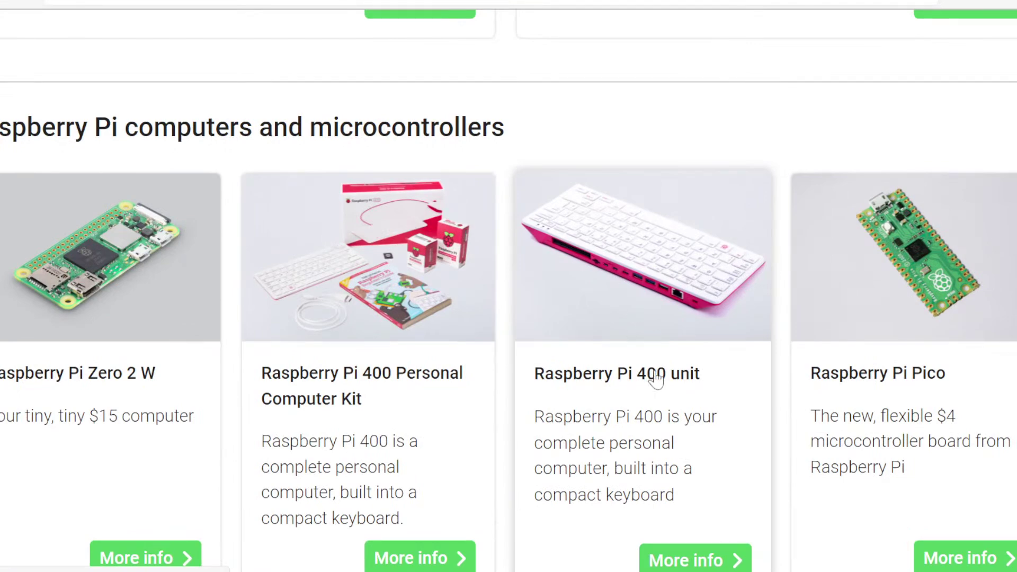
scroll(657, 379, "up", 4)
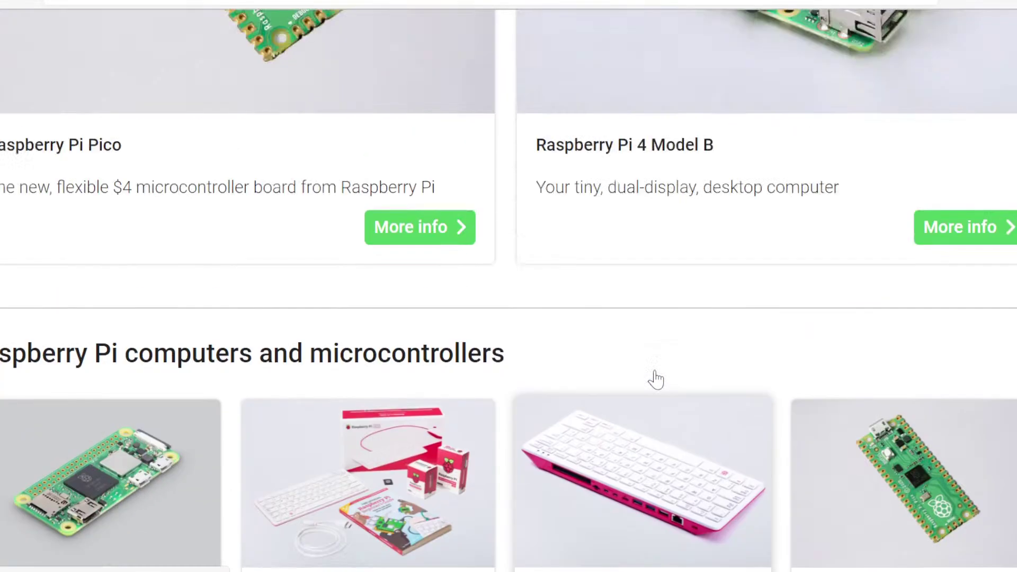
scroll(656, 379, "up", 6)
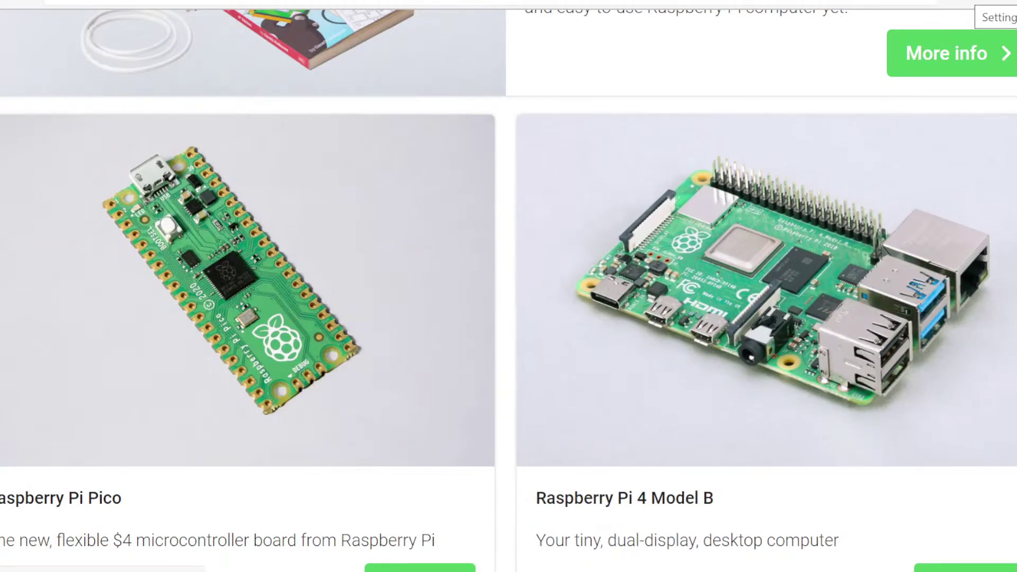
key("ctrl+l")
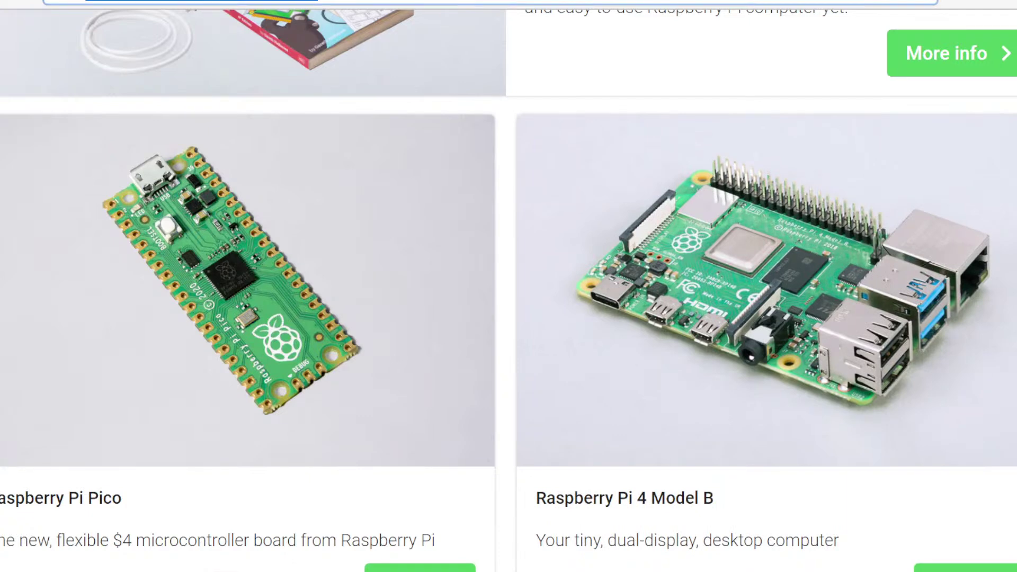
Search Bing for 'thinkspeak' from the address bar
type("thi")
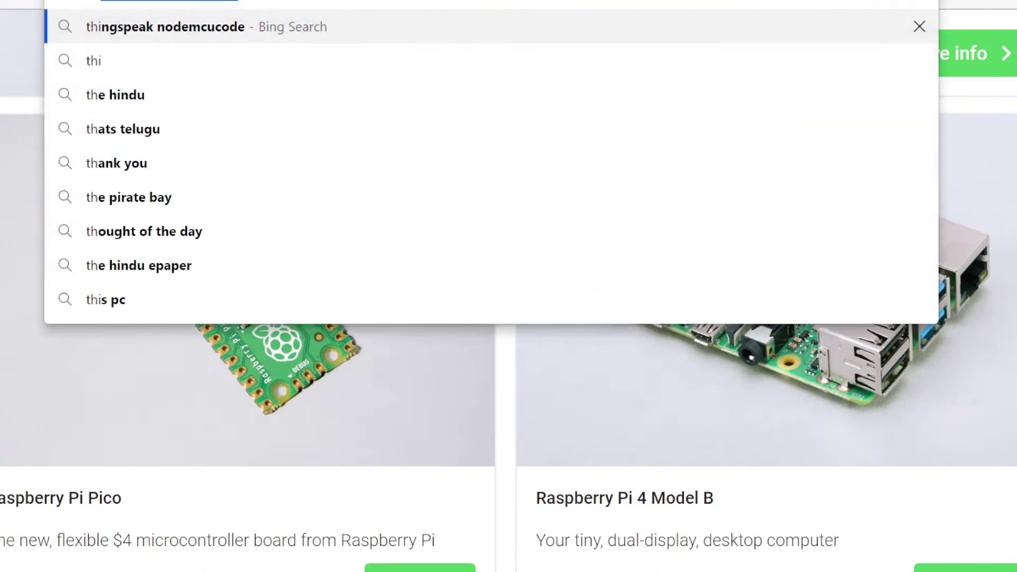
type("nksp")
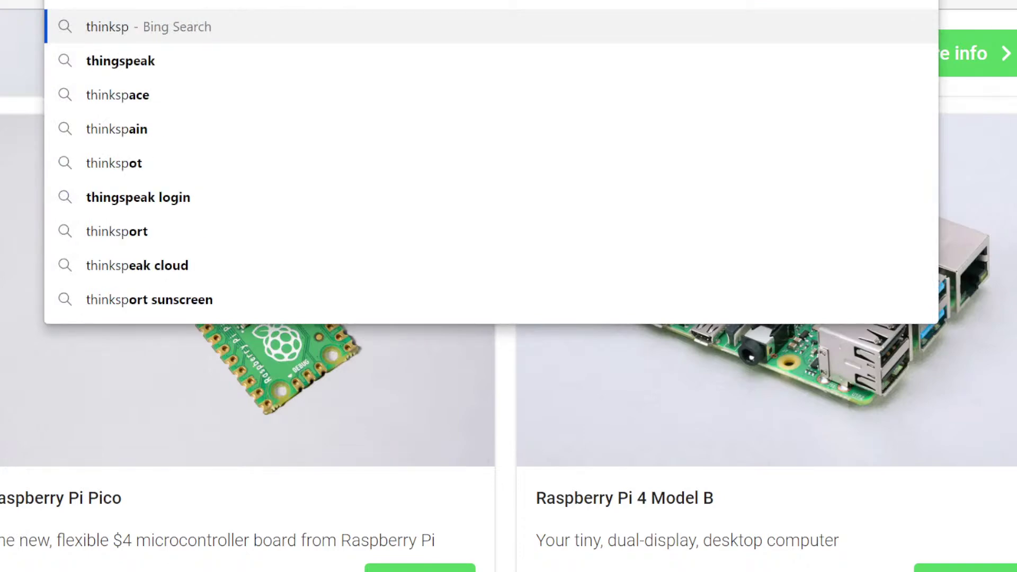
type("eak")
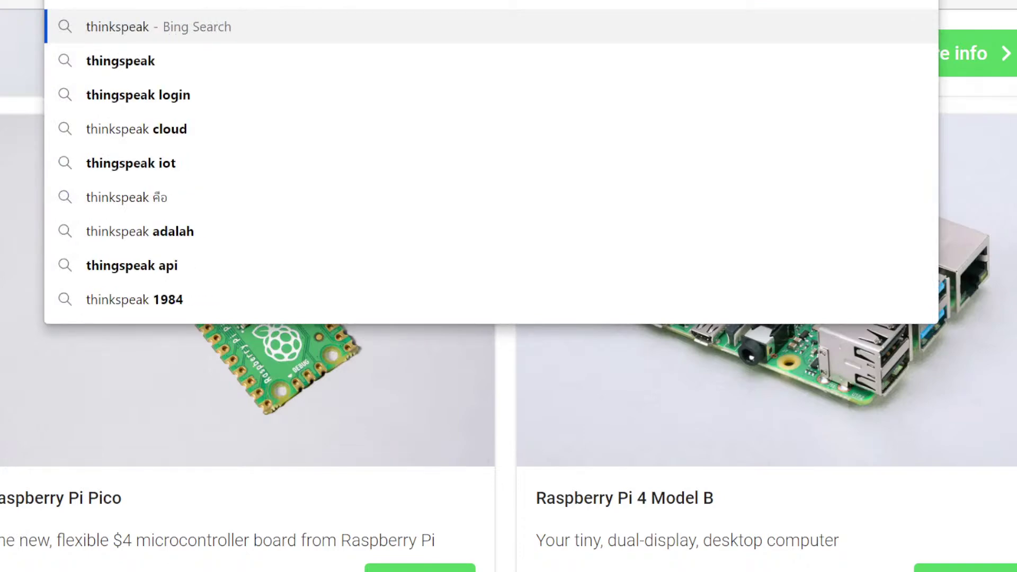
key("Return")
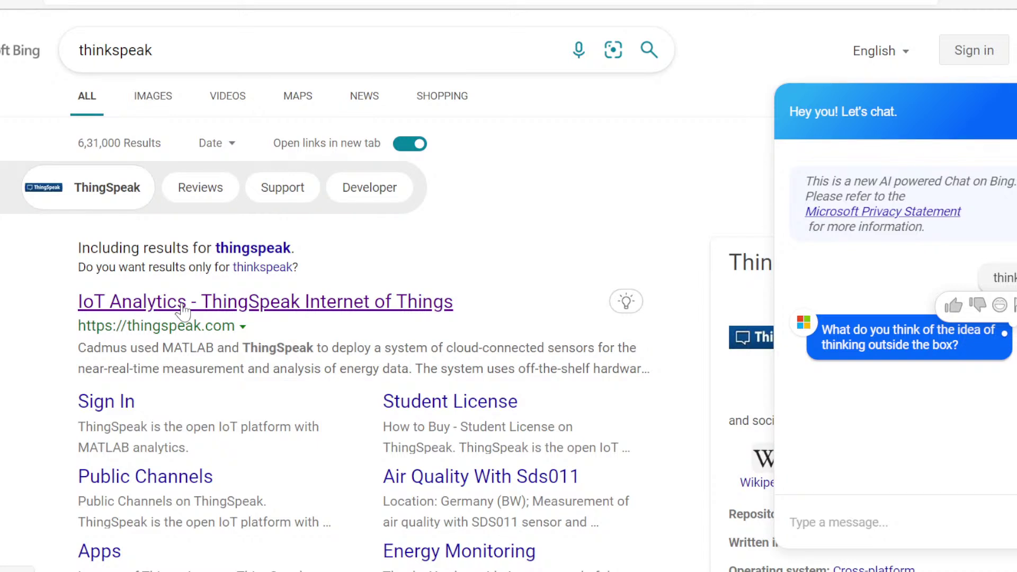
Open the ThingSpeak IoT Analytics result and go to its Sign In page
left_click(183, 308)
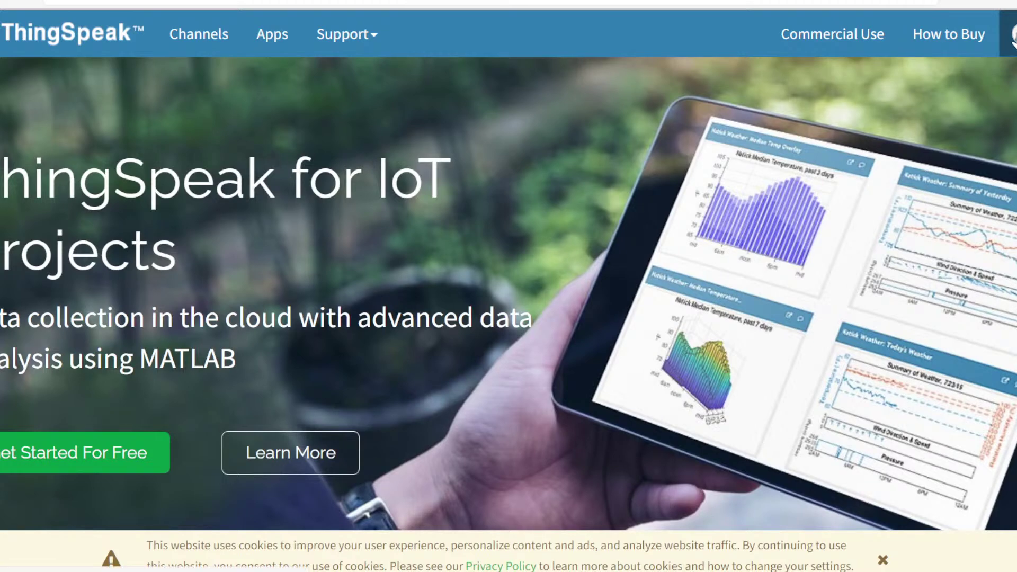
left_click(1013, 40)
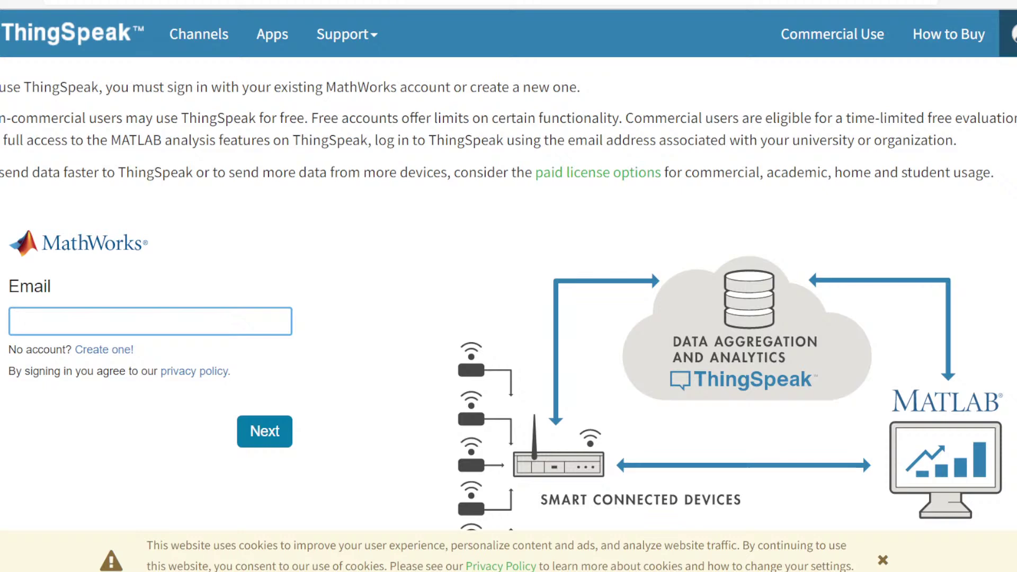
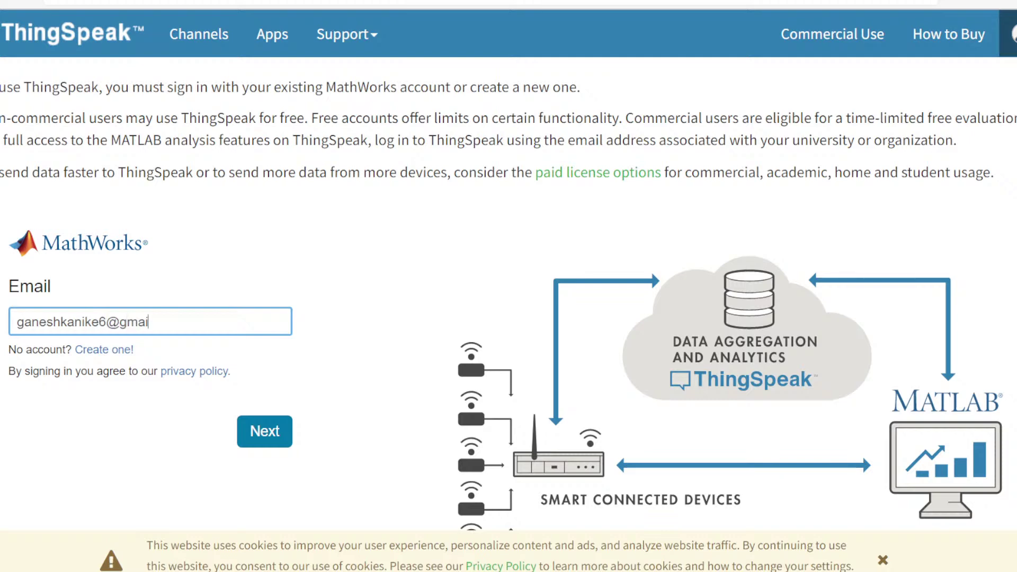
Enter the account email address, correcting a typo, and submit it
key("Return")
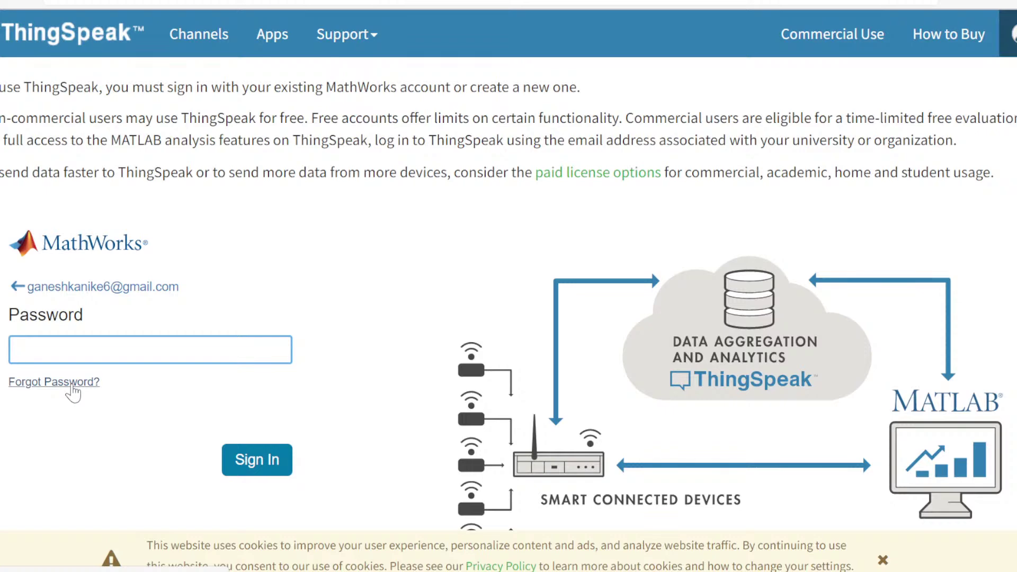
Request a password-reset email through Forgot Password? and submit it
left_click(73, 383)
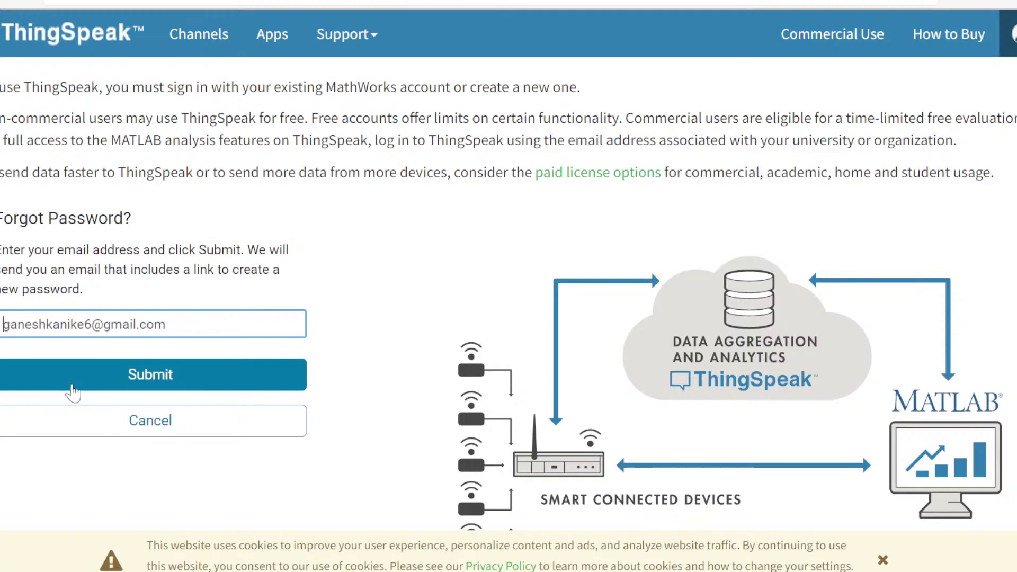
left_click(75, 364)
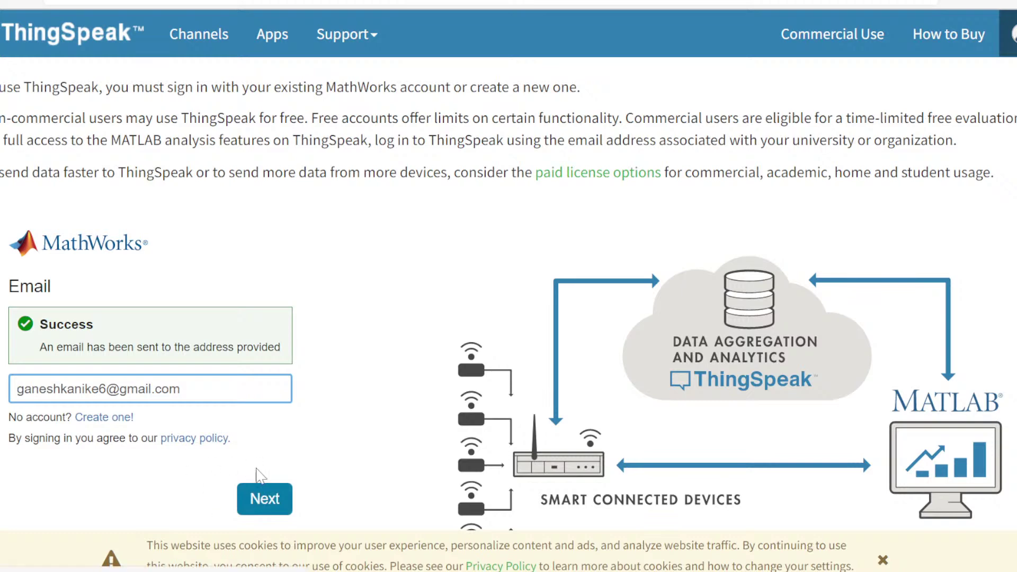
Continue to the password step, enter the account password and sign in
left_click(258, 504)
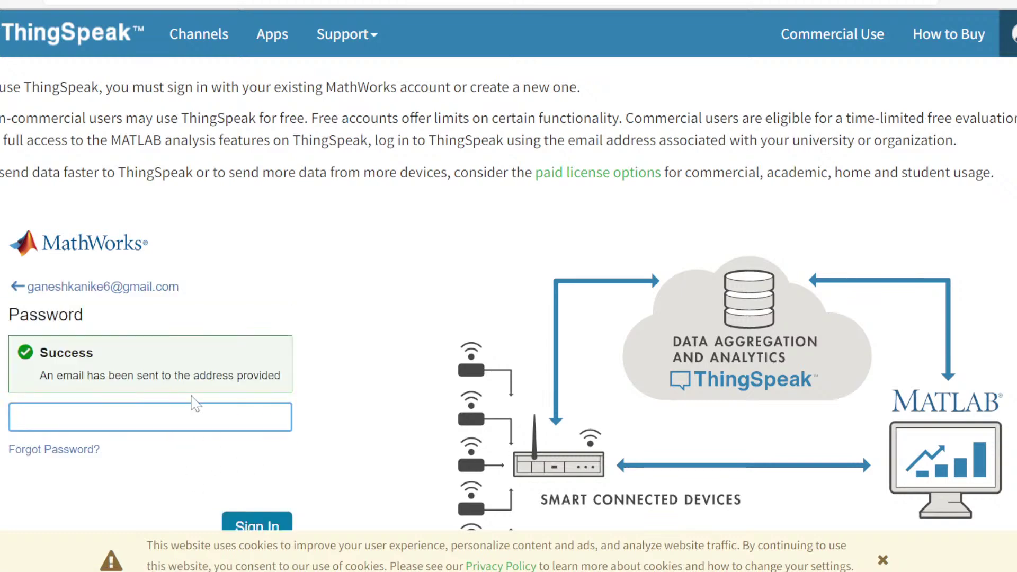
type("••••••••••••")
scroll(374, 365, "down", 4)
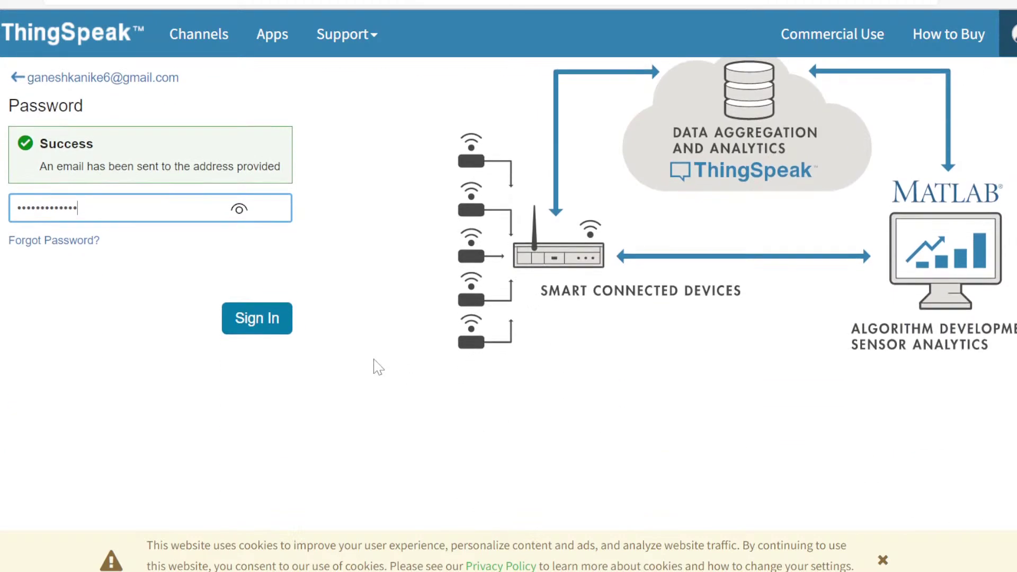
left_click(259, 322)
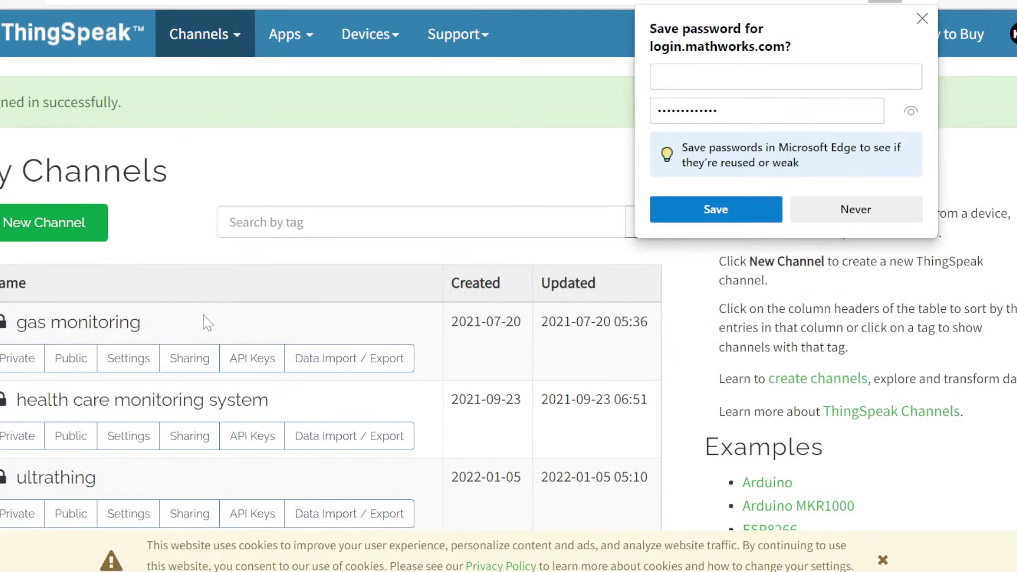
Open the 'random' channel, view its Field 1 chart, then bring the WPS presentation slide back
scroll(204, 321, "down", 2)
scroll(203, 321, "down", 1)
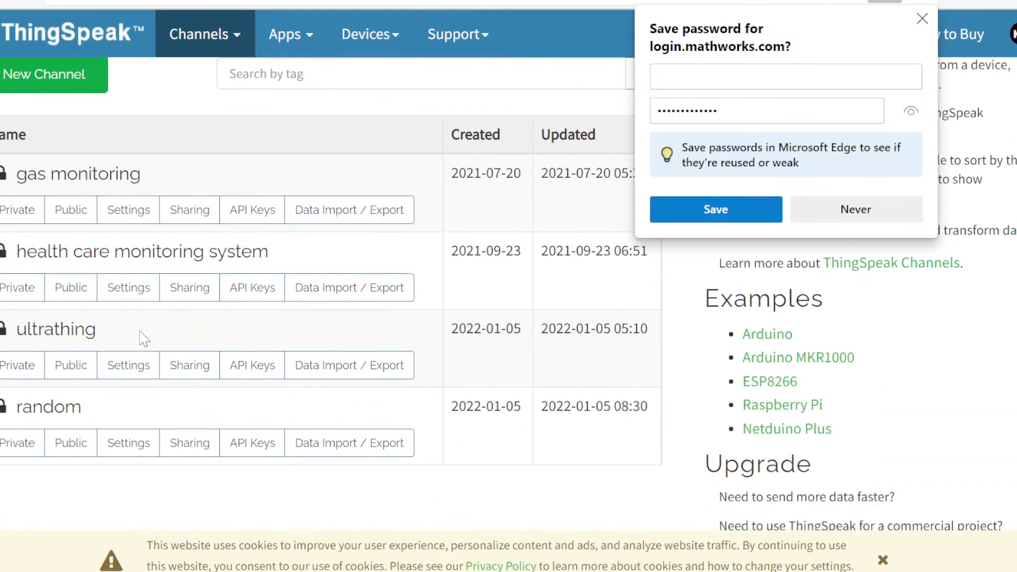
left_click(36, 416)
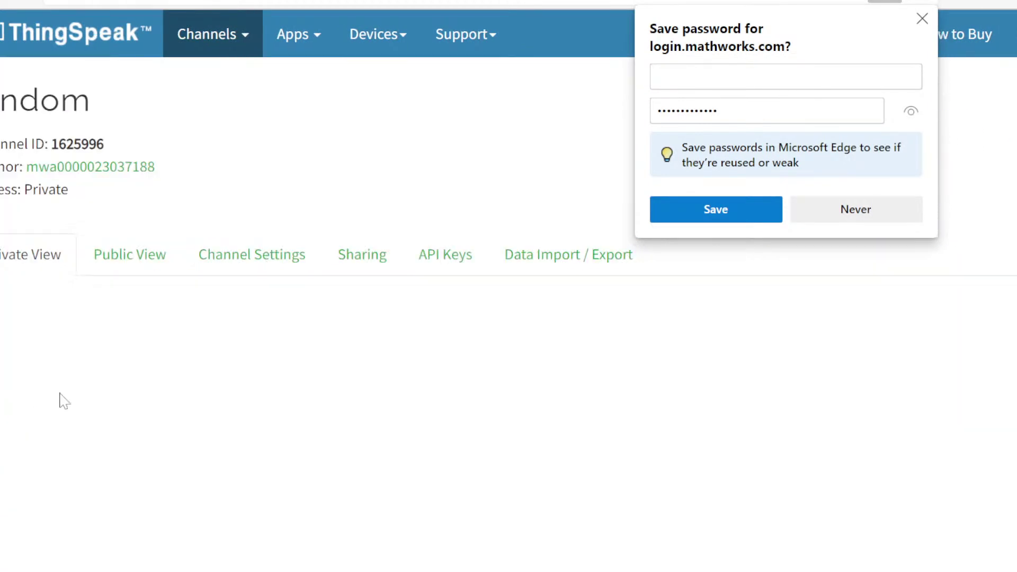
scroll(304, 385, "down", 7)
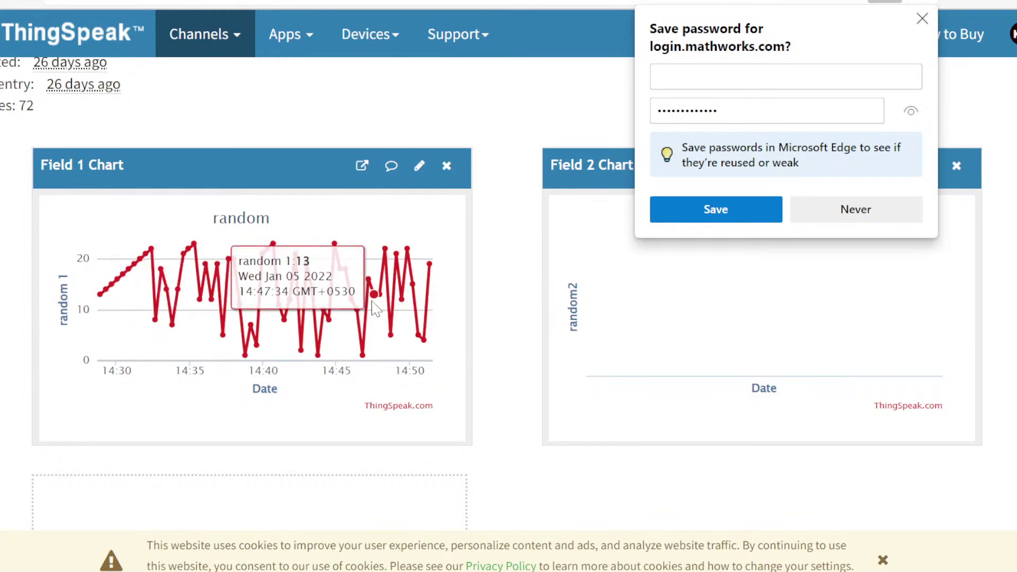
scroll(506, 362, "down", 5)
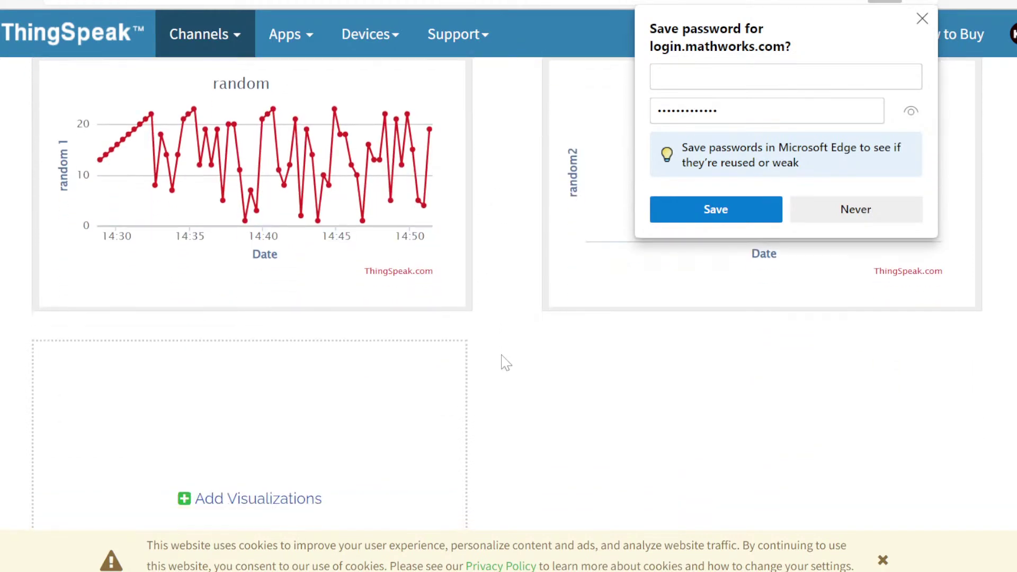
scroll(506, 363, "up", 10)
scroll(505, 363, "down", 8)
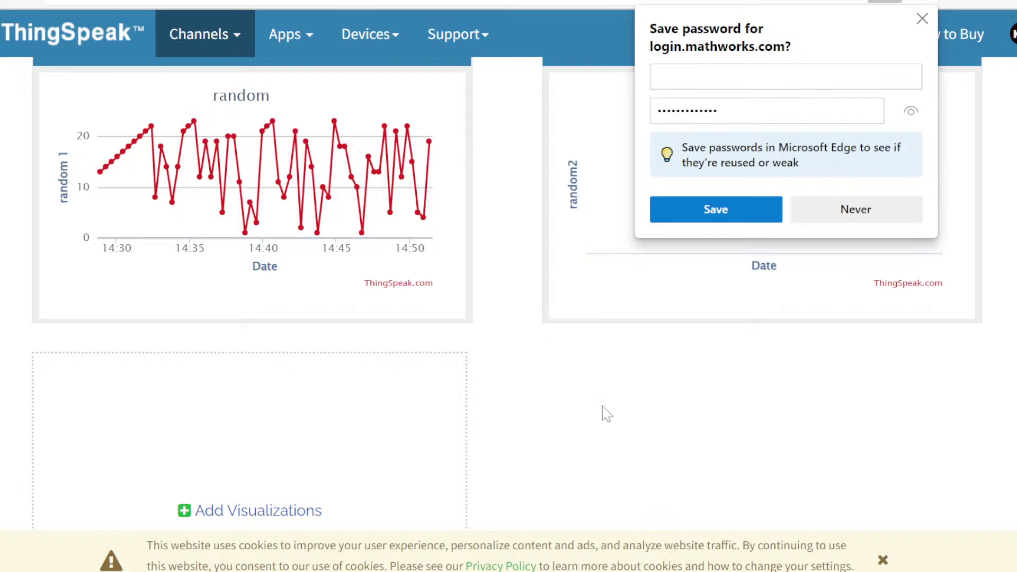
scroll(485, 350, "up", 8)
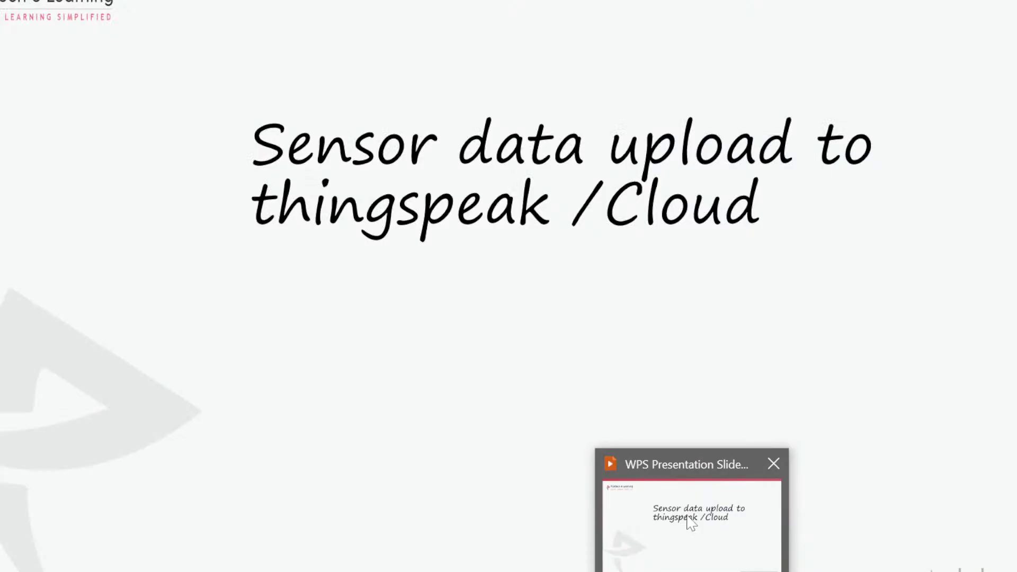
left_click(687, 518)
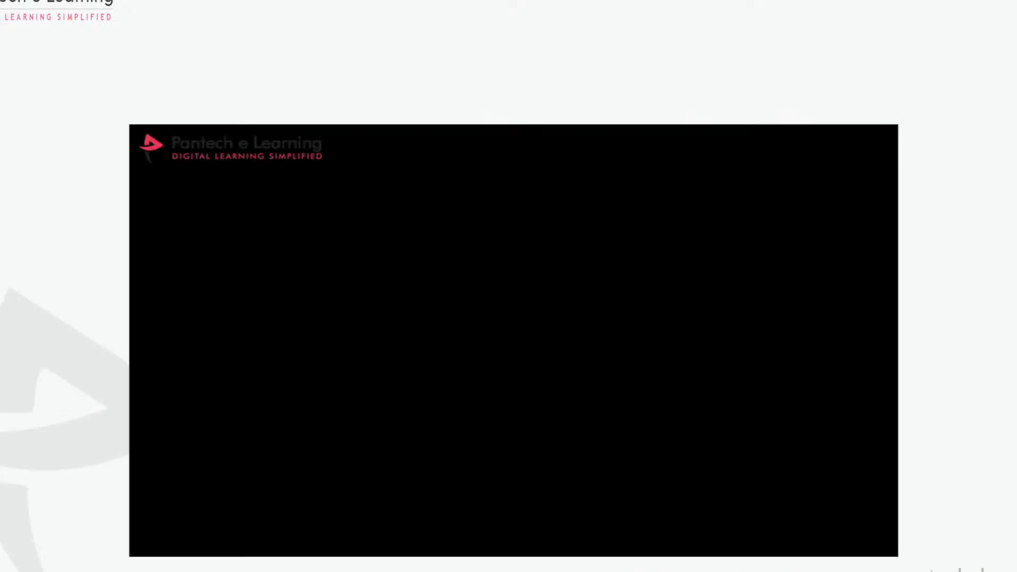